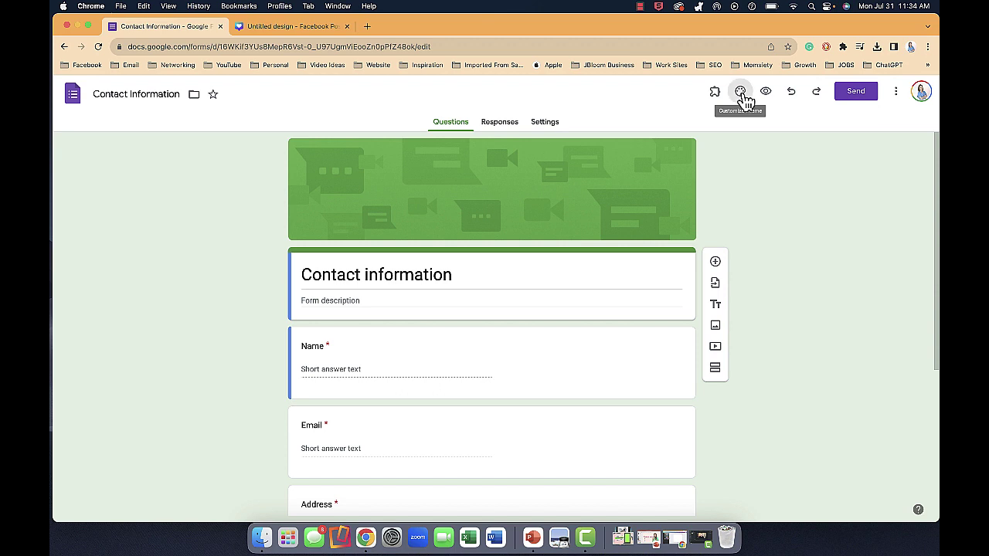
Review the form's theme options for text style, header image and custom color.
left_click(741, 96)
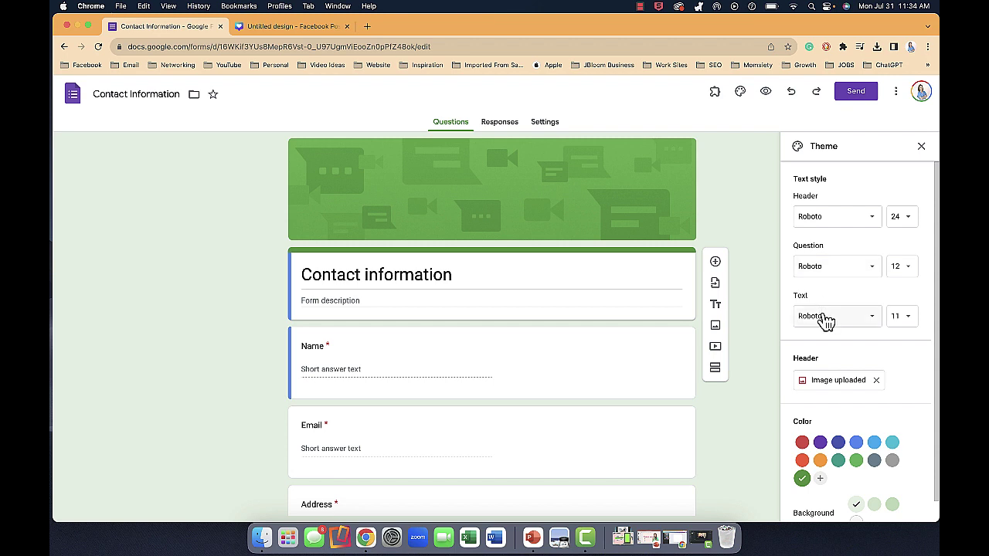
scroll(885, 368, "down", 1)
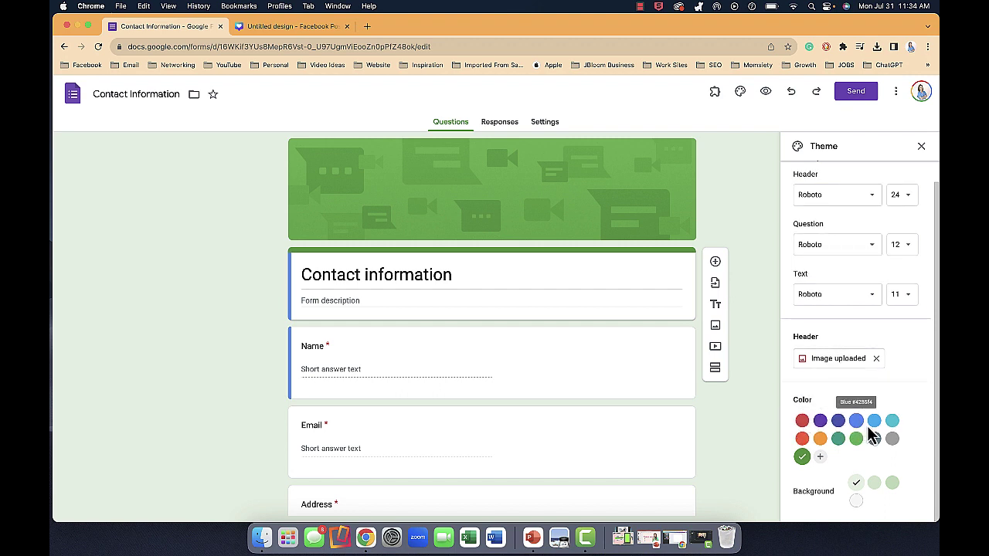
left_click(821, 459)
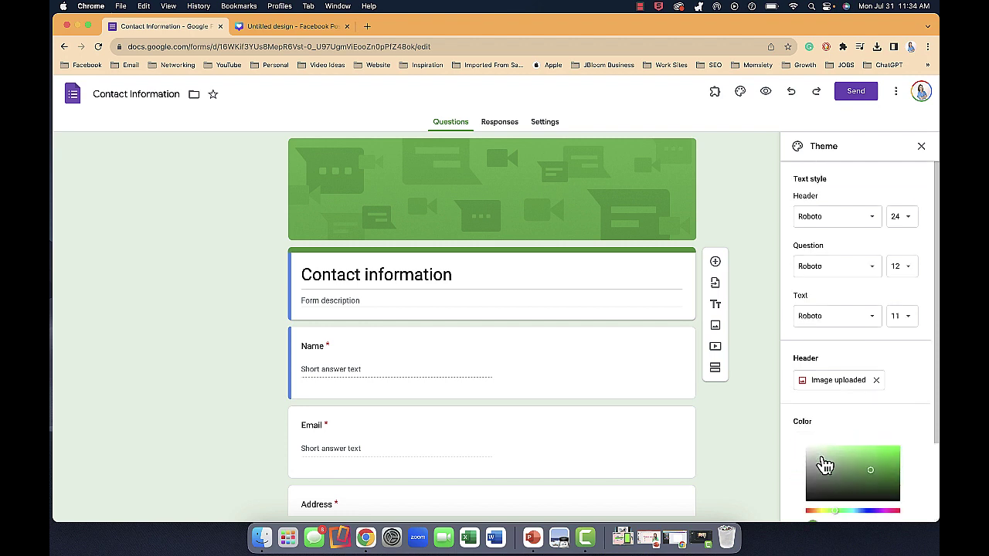
scroll(831, 439, "down", 3)
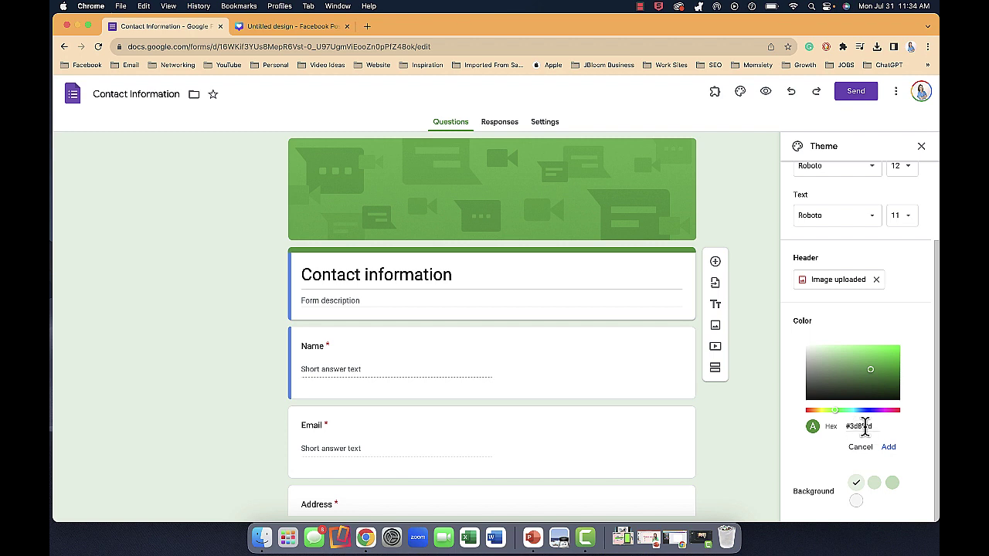
left_click(455, 276)
scroll(455, 275, "down", 2)
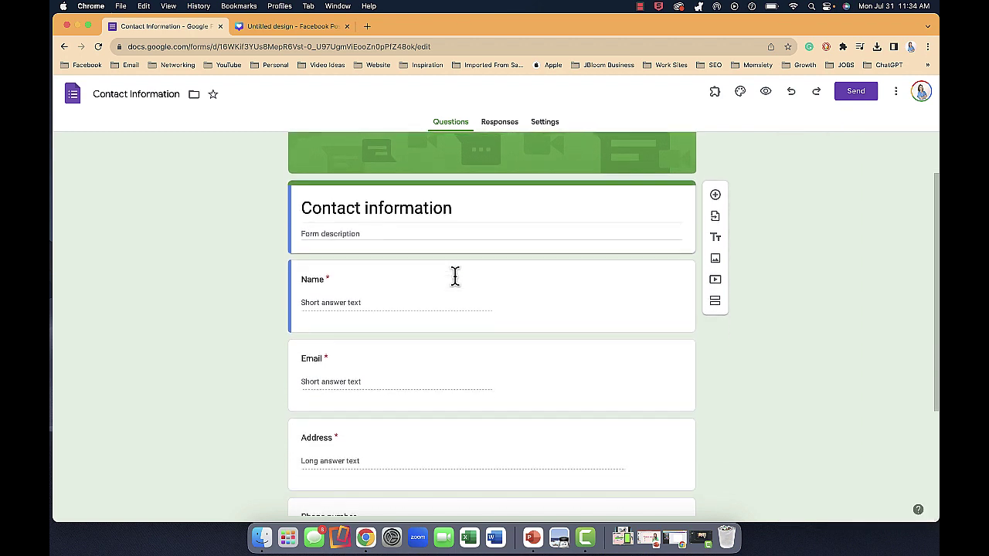
left_click(452, 209)
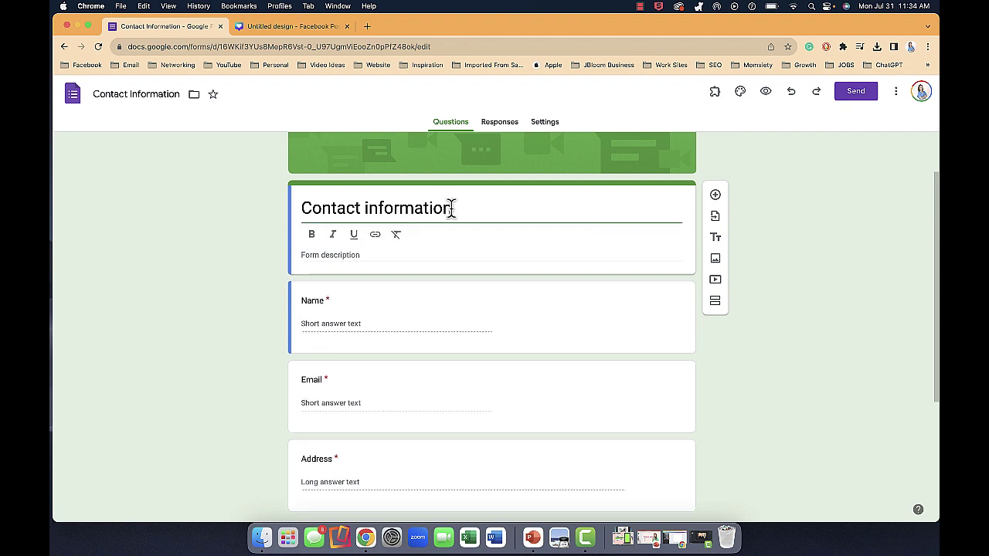
left_click_drag(452, 209, 360, 209)
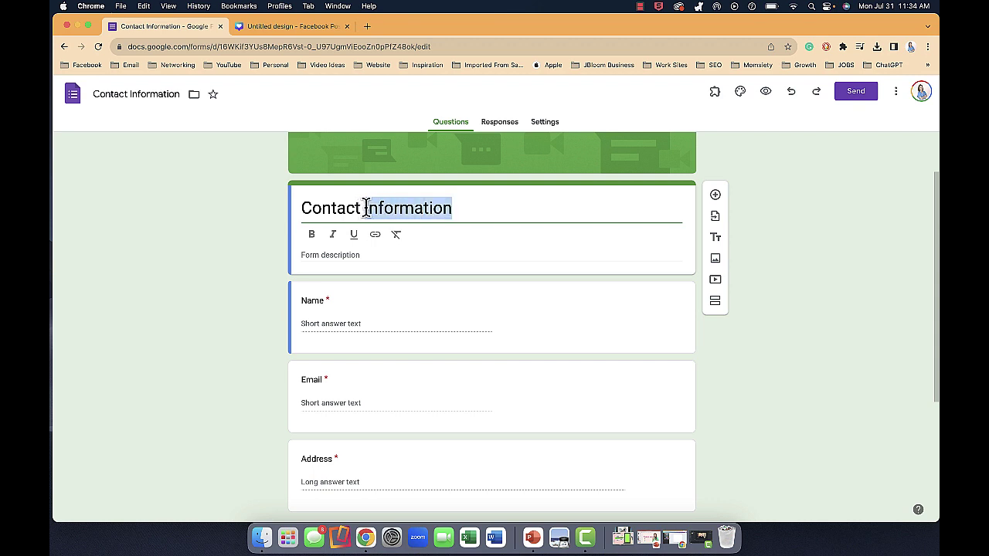
left_click(848, 318)
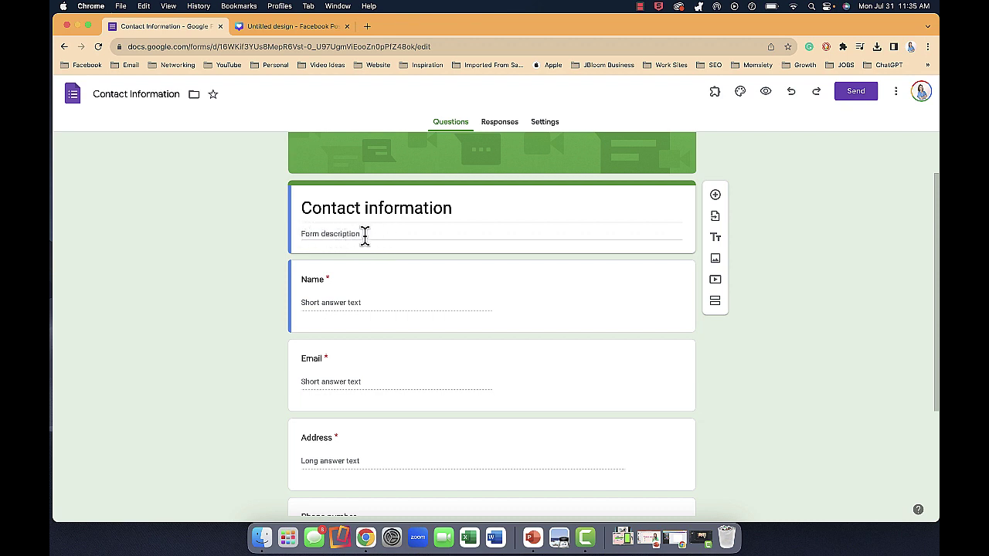
scroll(378, 267, "down", 2)
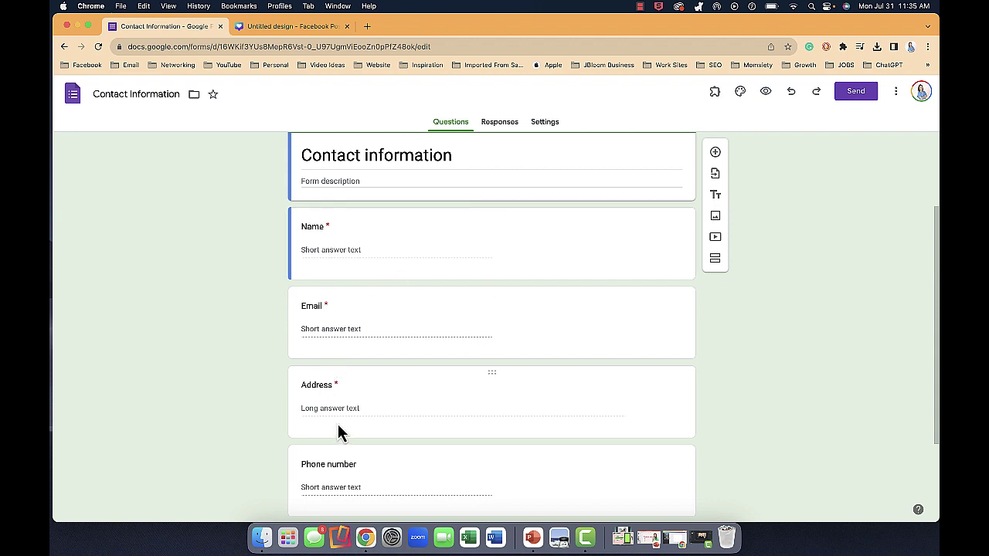
Switch the Name question's Required setting off and back on.
left_click(328, 240)
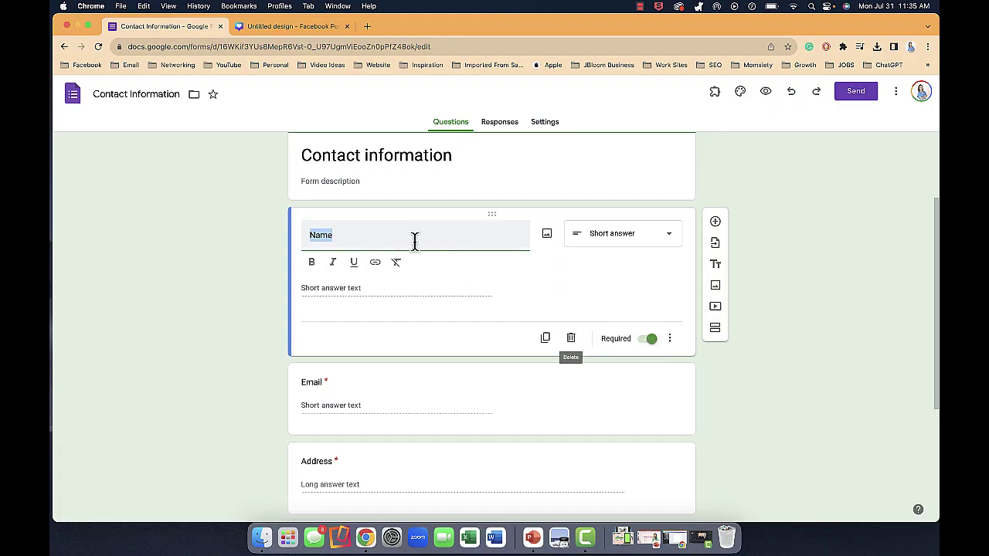
left_click(654, 341)
left_click(647, 320)
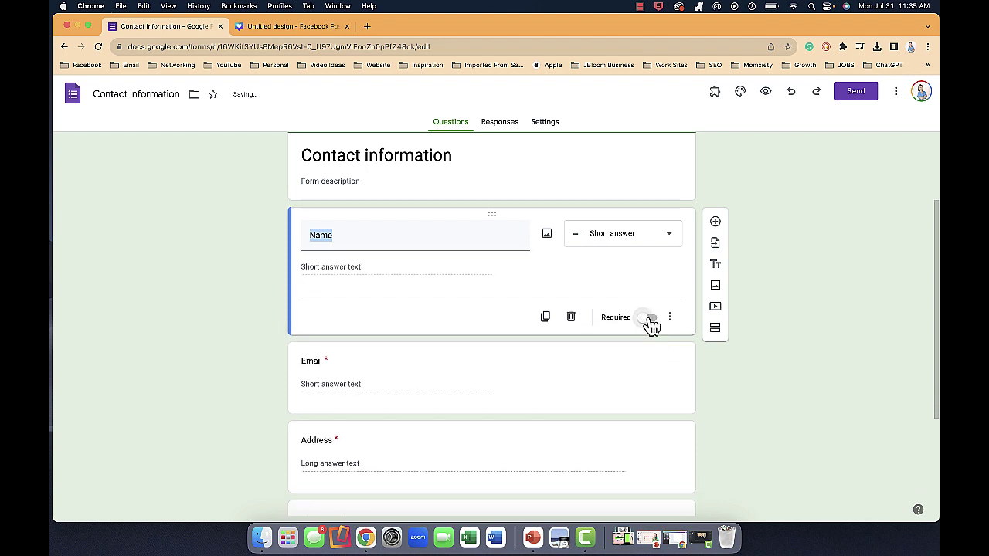
Make the Phone number question required.
scroll(542, 369, "down", 5)
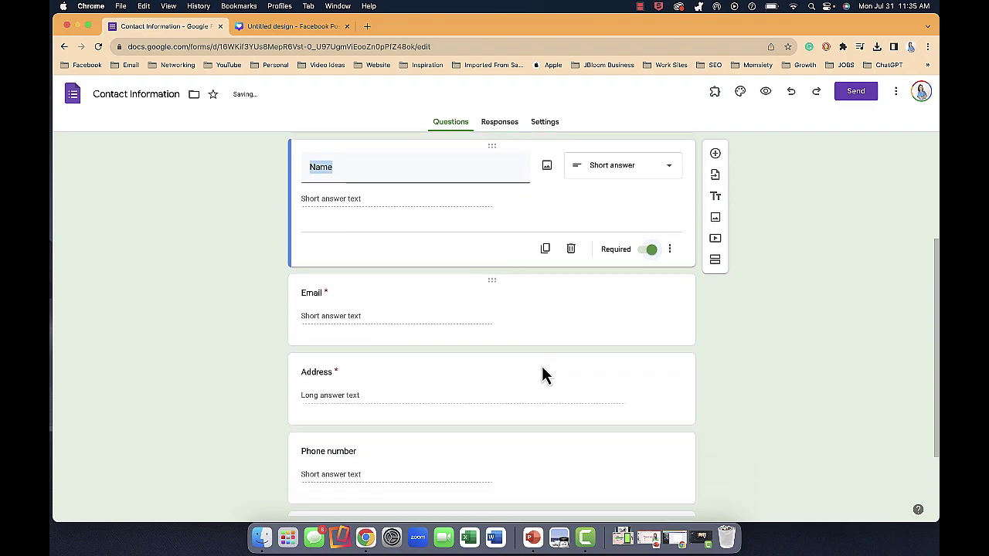
left_click(424, 313)
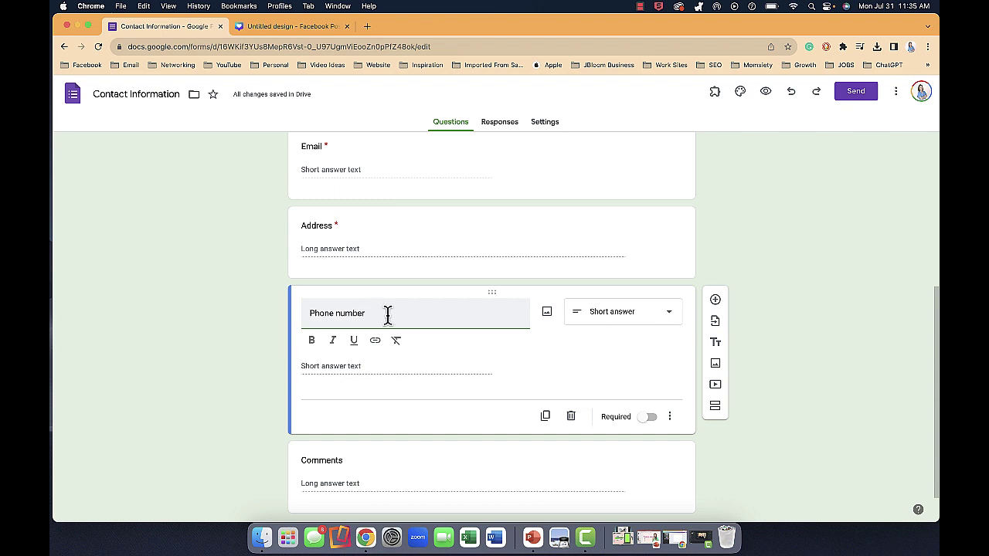
left_click(650, 418)
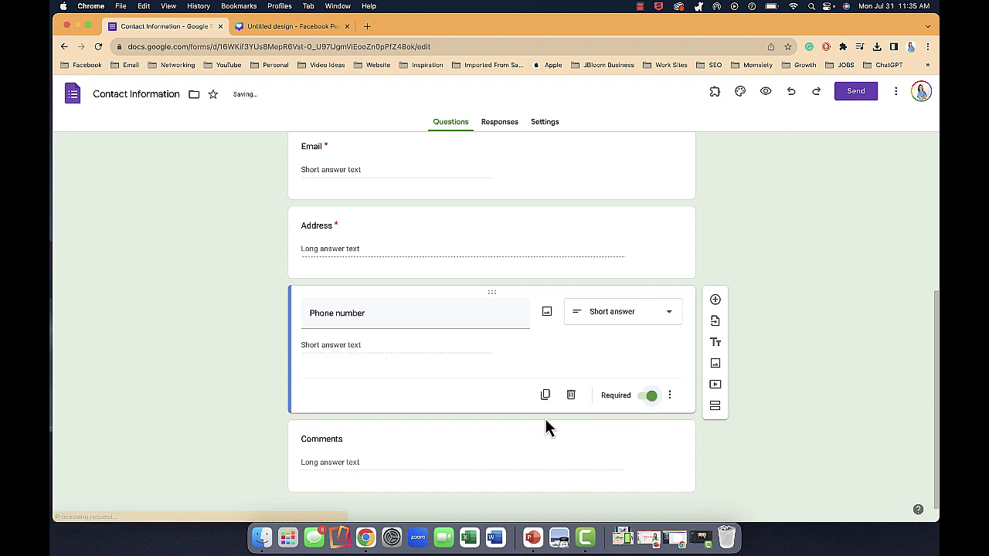
Look at the form's responses page and its Sheets linking option, and return to the questions.
scroll(461, 424, "up", 5)
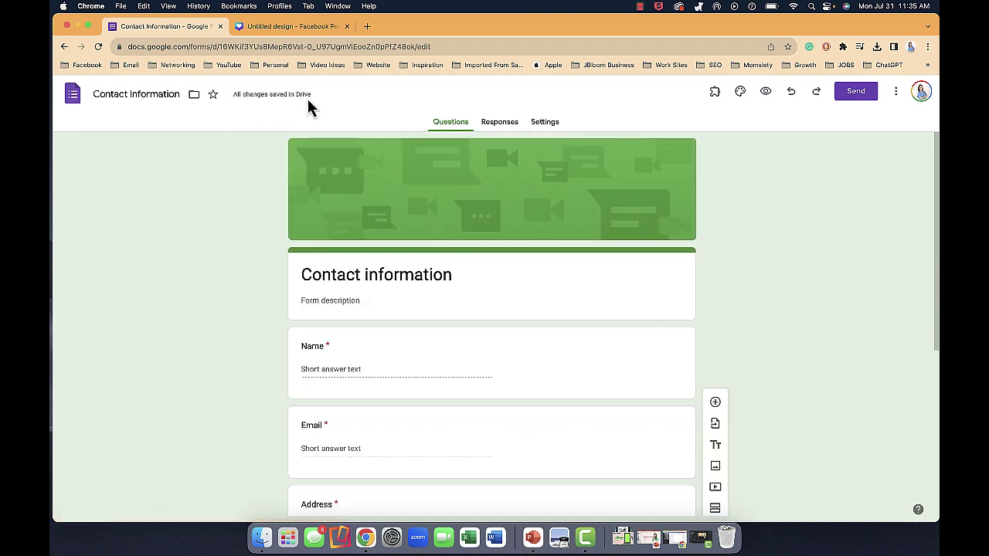
left_click(501, 125)
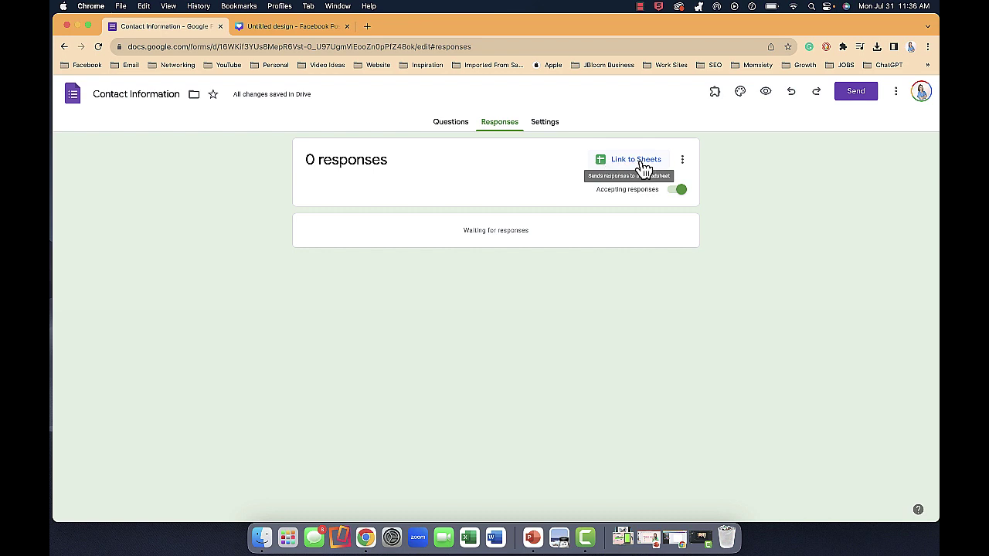
left_click(452, 124)
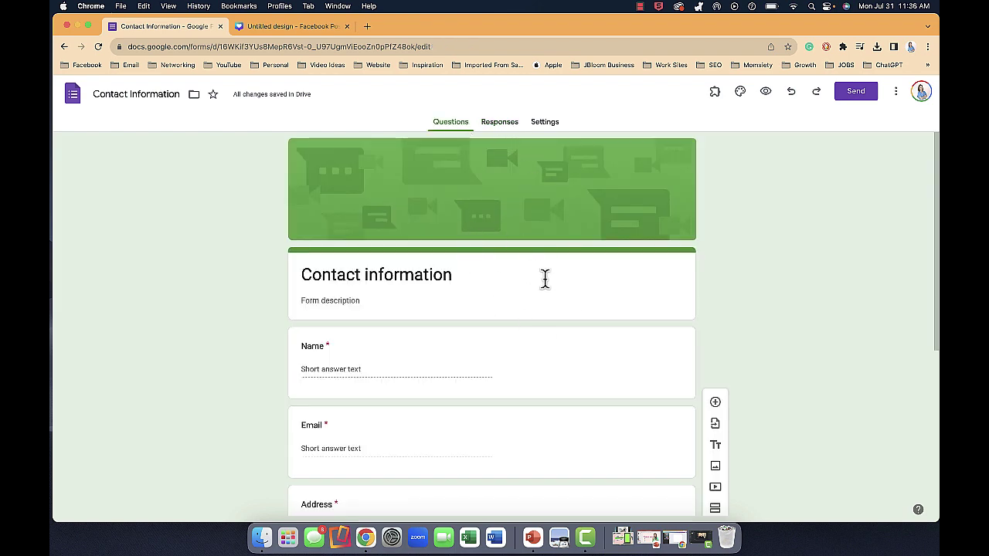
Copy the form's full shareable link from the send options, without shortening the URL.
left_click(860, 102)
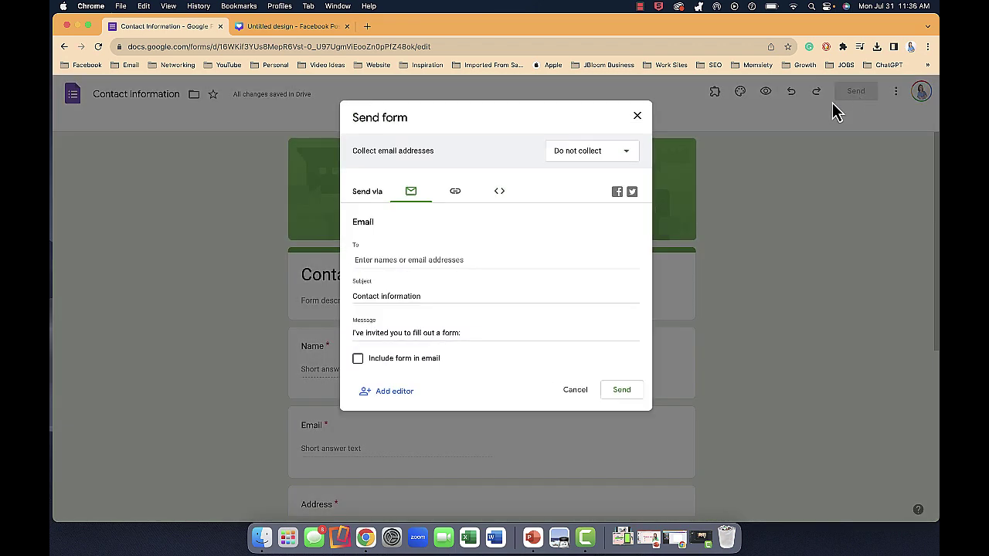
left_click(457, 193)
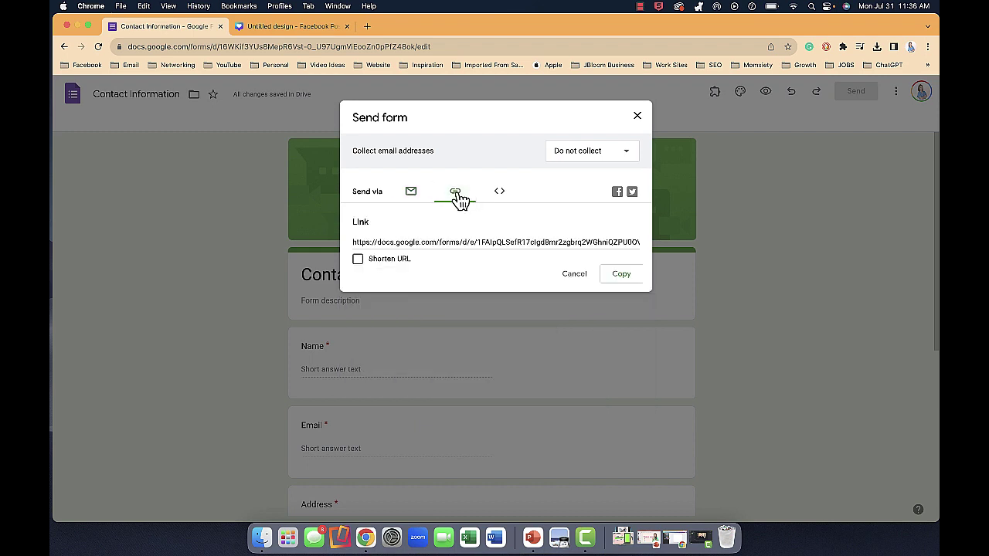
left_click(448, 241)
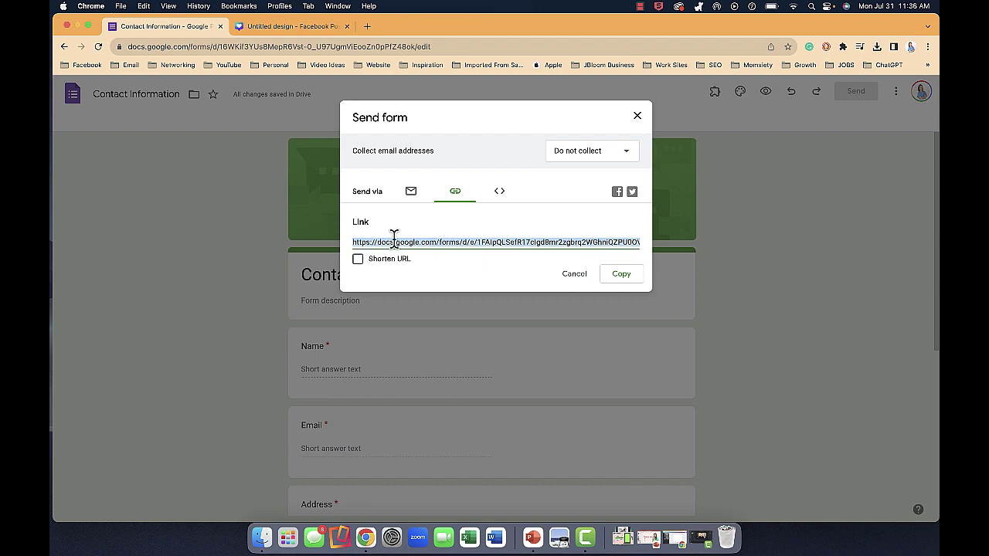
left_click(625, 279)
Switch to the blank Facebook Post design in Canva, search its apps for QR Code Generator and open the QR Code app.
left_click(284, 29)
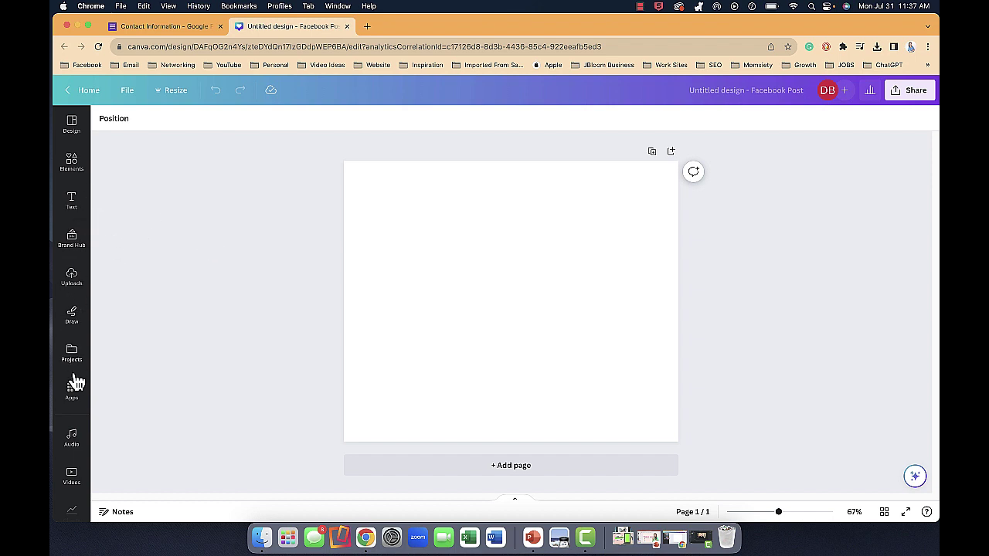
left_click(75, 400)
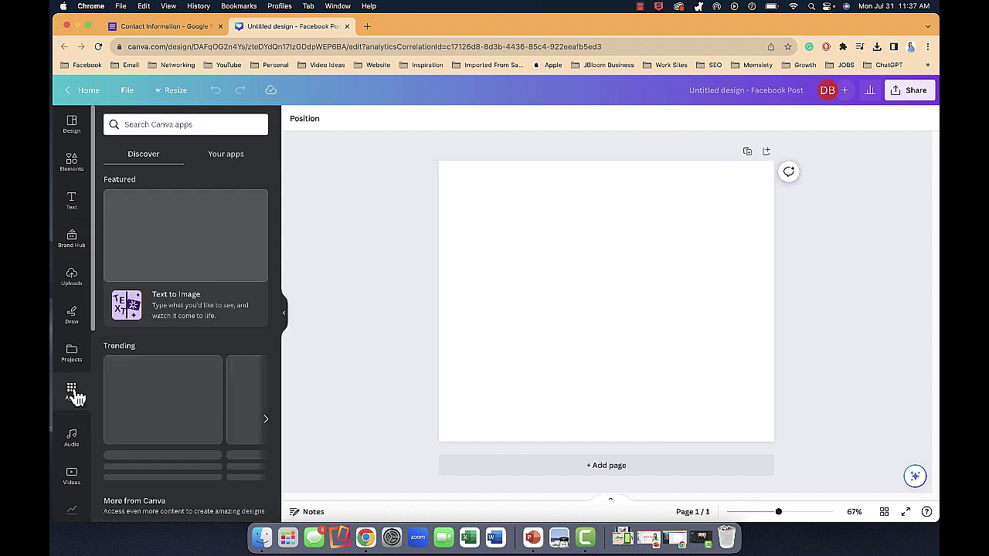
left_click(142, 124)
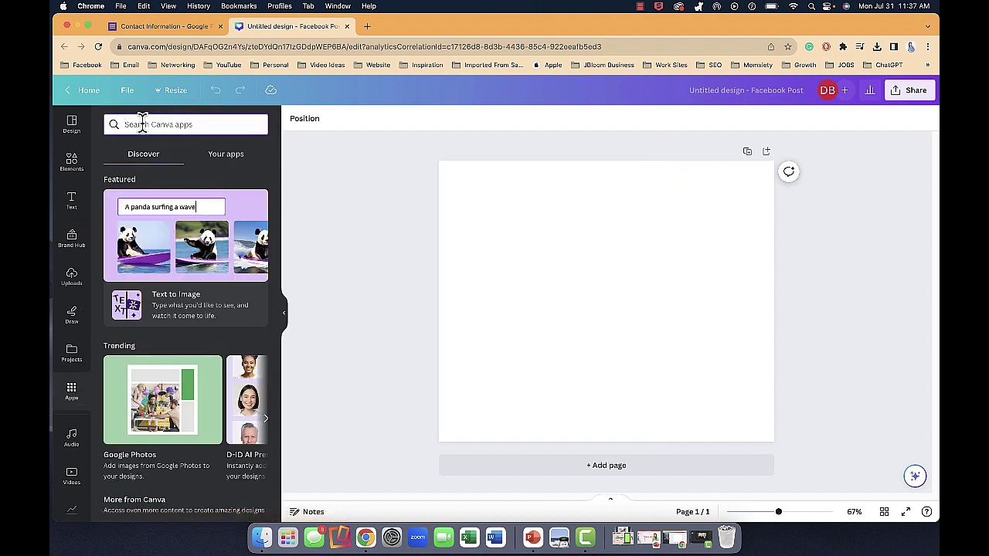
type("qr")
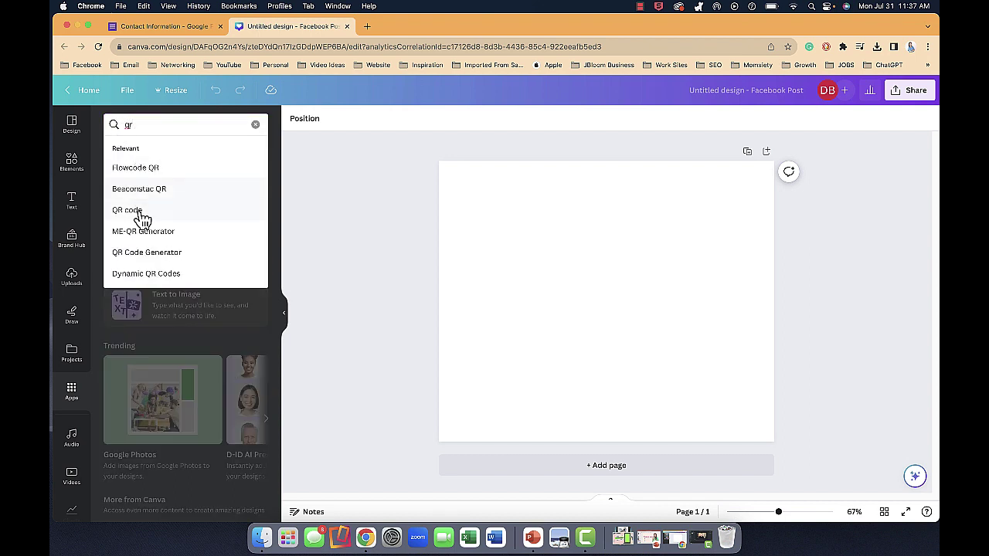
left_click(146, 254)
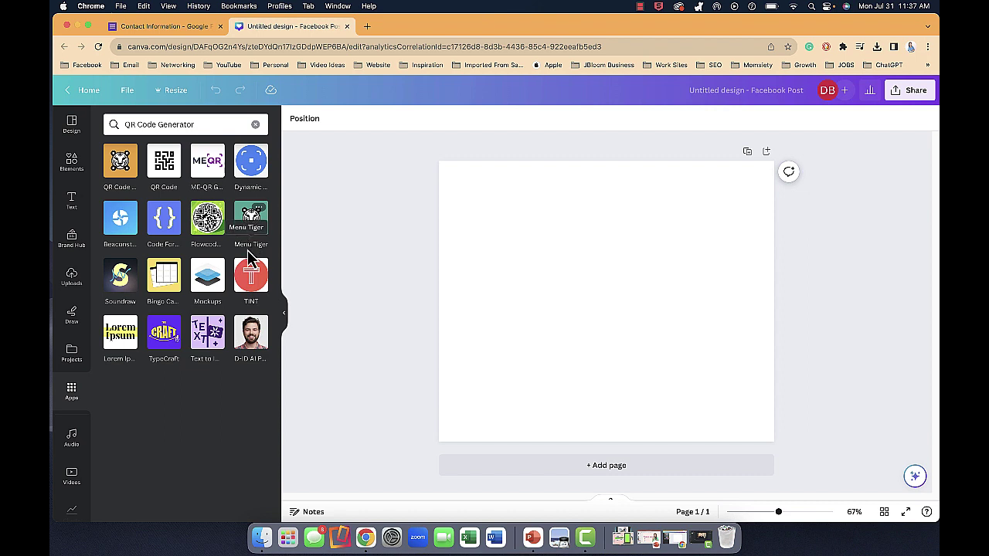
left_click(164, 166)
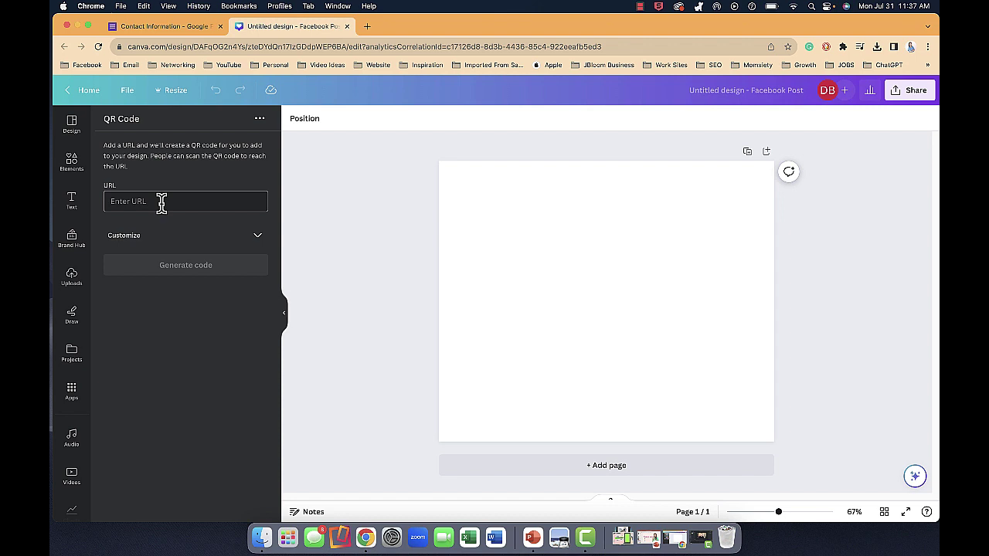
Recopy the form's link in Google Forms and paste it as the QR code's URL in Canva.
left_click(160, 31)
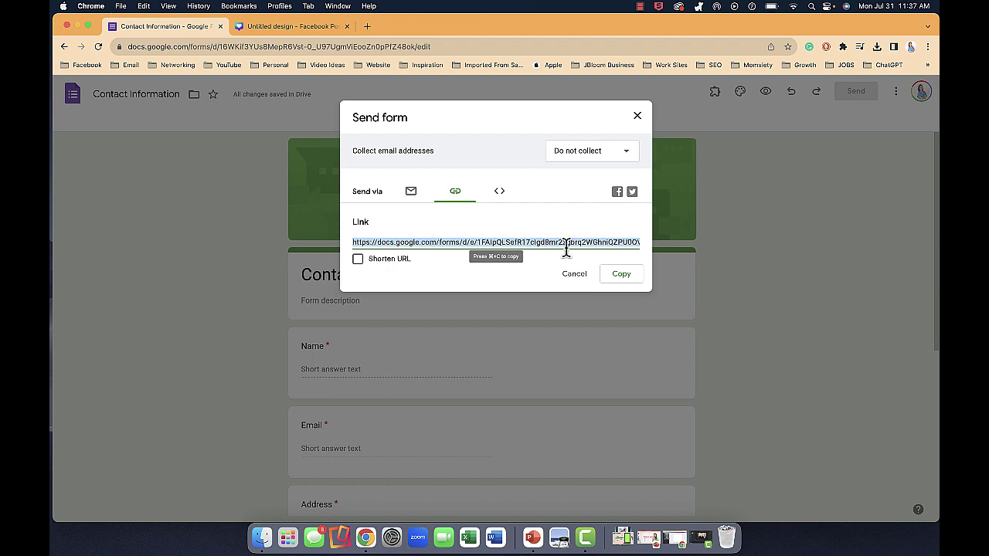
left_click(274, 26)
right_click(129, 194)
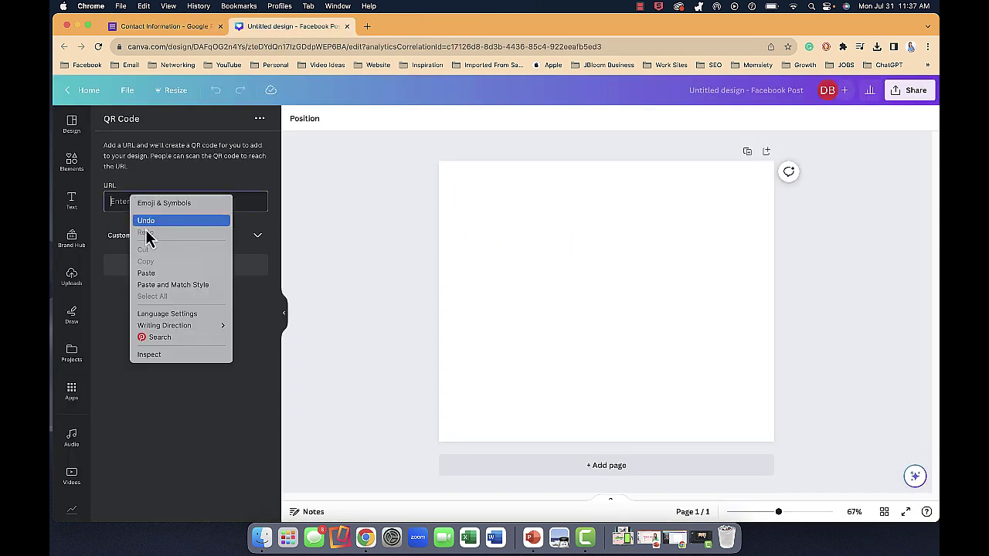
left_click(164, 277)
Generate the QR code with a red background and enlarge it around the middle of the page.
left_click(123, 235)
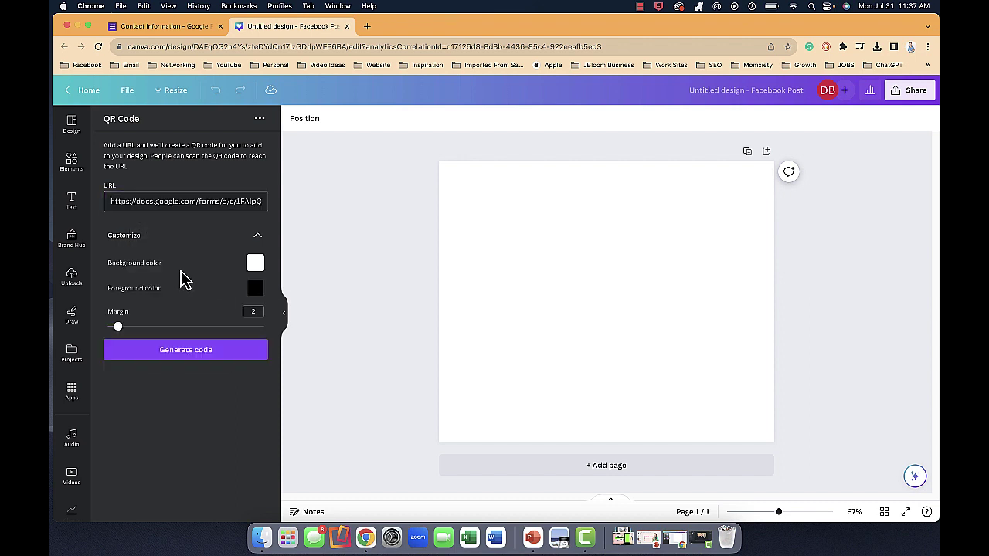
left_click(256, 266)
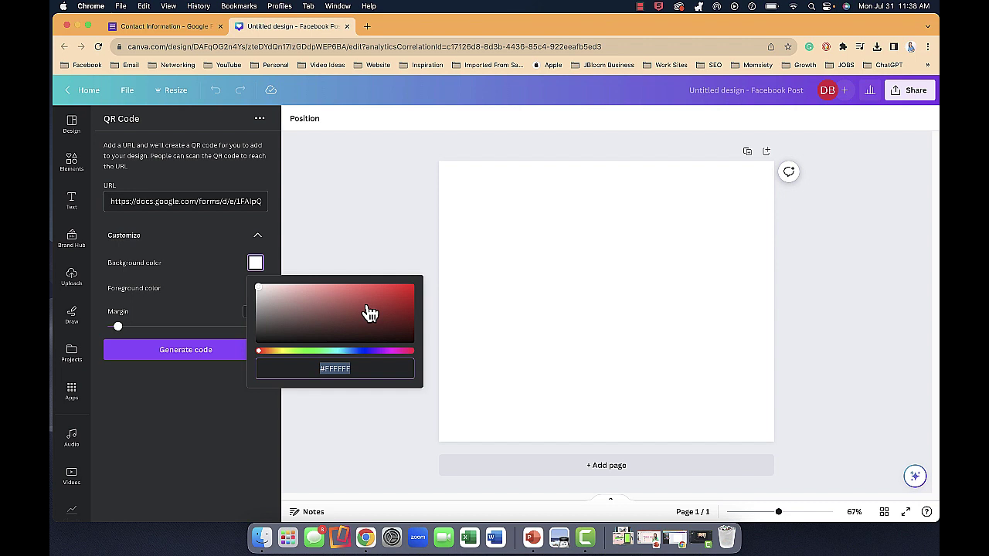
left_click(410, 290)
left_click(193, 354)
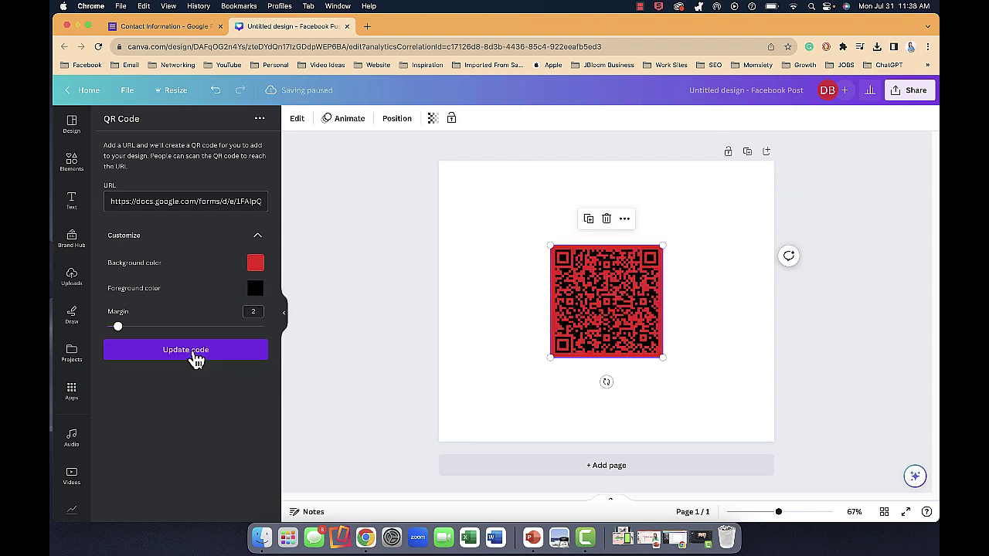
left_click_drag(551, 358, 520, 387)
left_click_drag(665, 244, 696, 213)
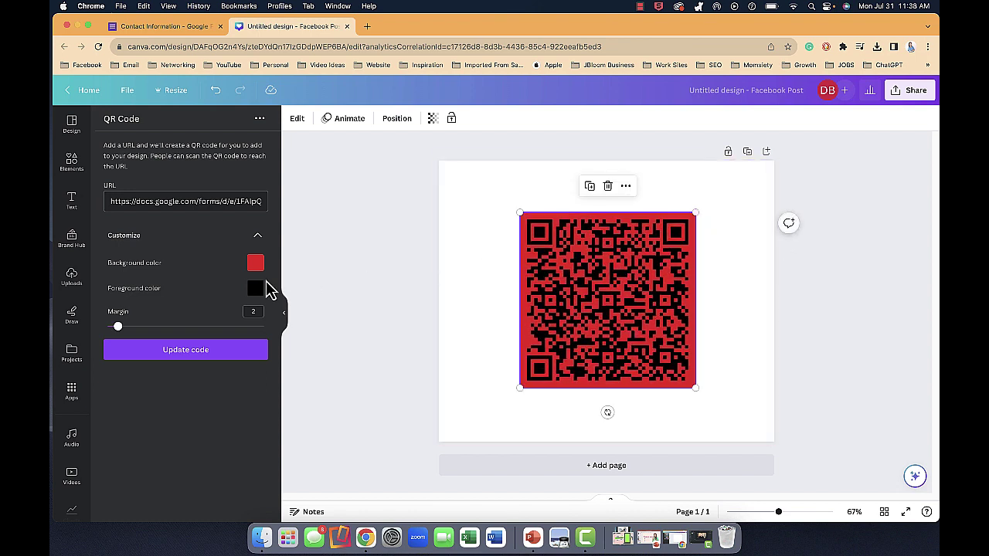
Change the QR code's foreground color to off-white #F6F2F2 and its background to blue, and update the code.
left_click(254, 293)
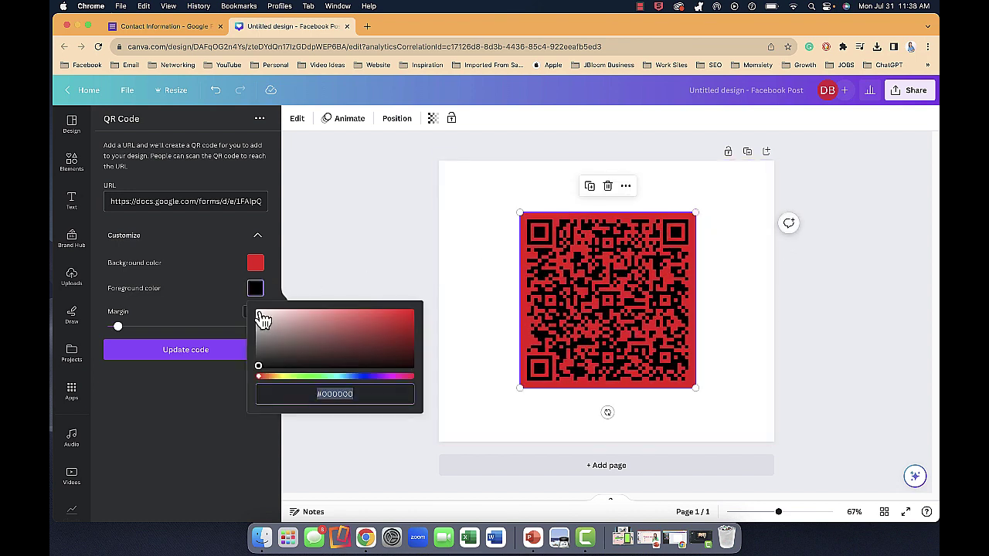
left_click(259, 313)
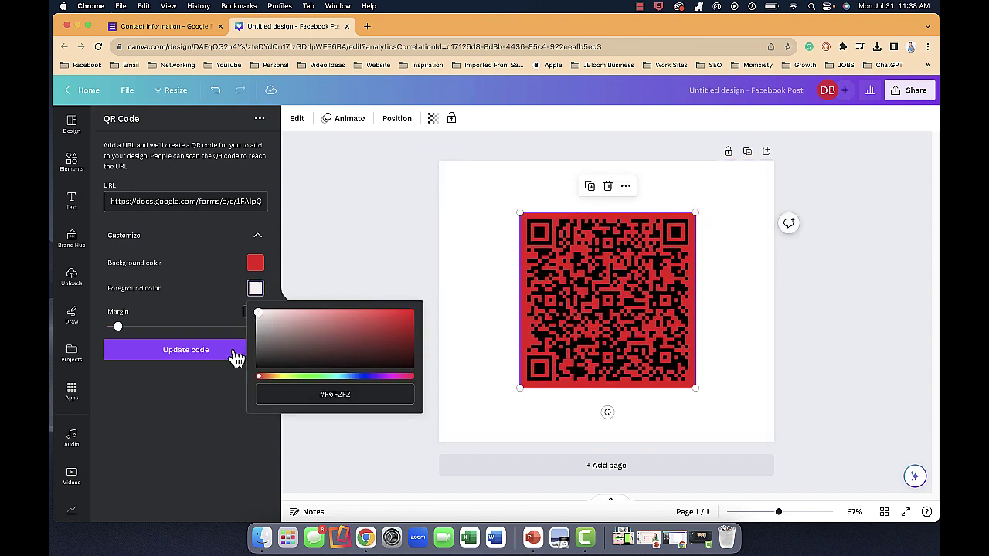
left_click(255, 264)
left_click(347, 351)
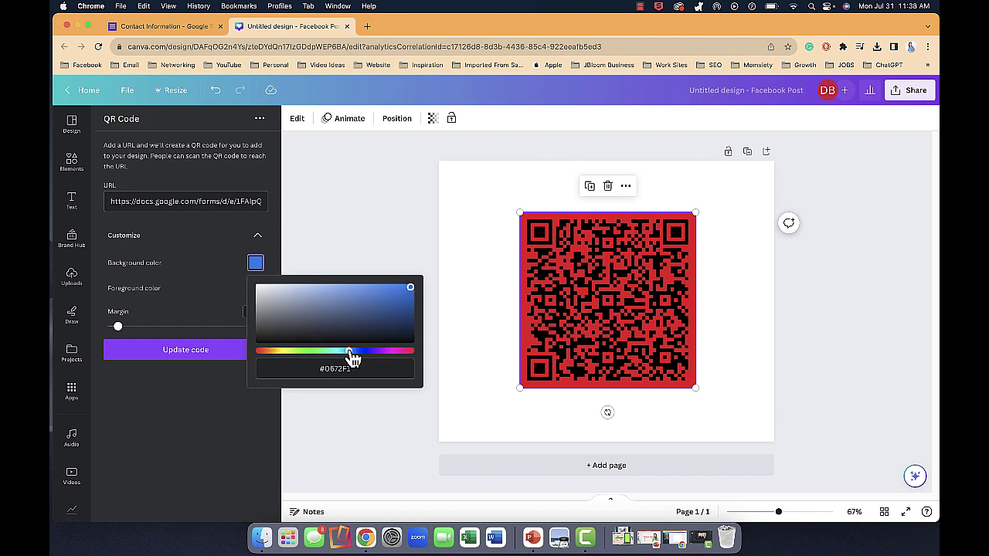
left_click(216, 358)
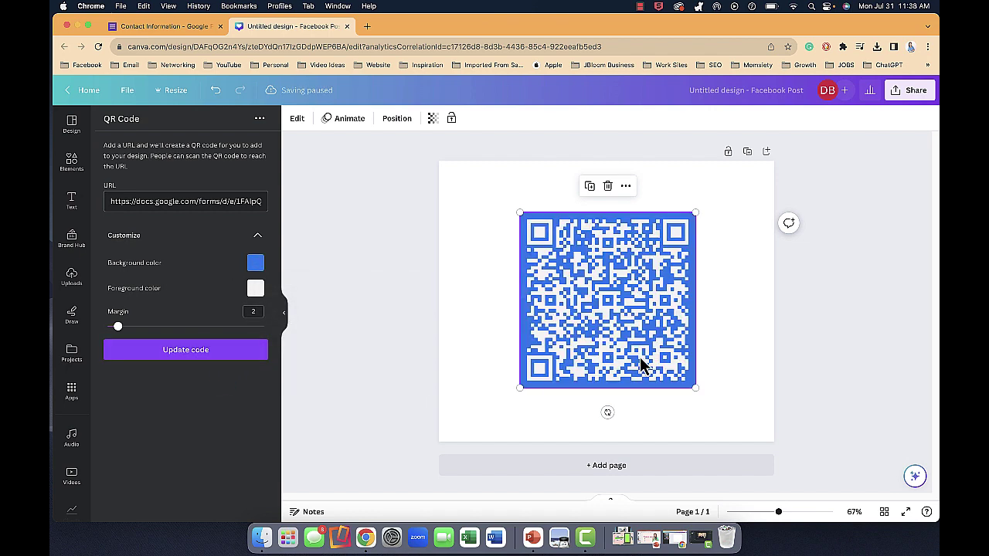
Nudge the QR code into a horizontally centered position on the page and collapse its settings.
mouse_move(627, 318)
left_mouse_down()
mouse_move(628, 346)
mouse_move(623, 328)
left_mouse_up()
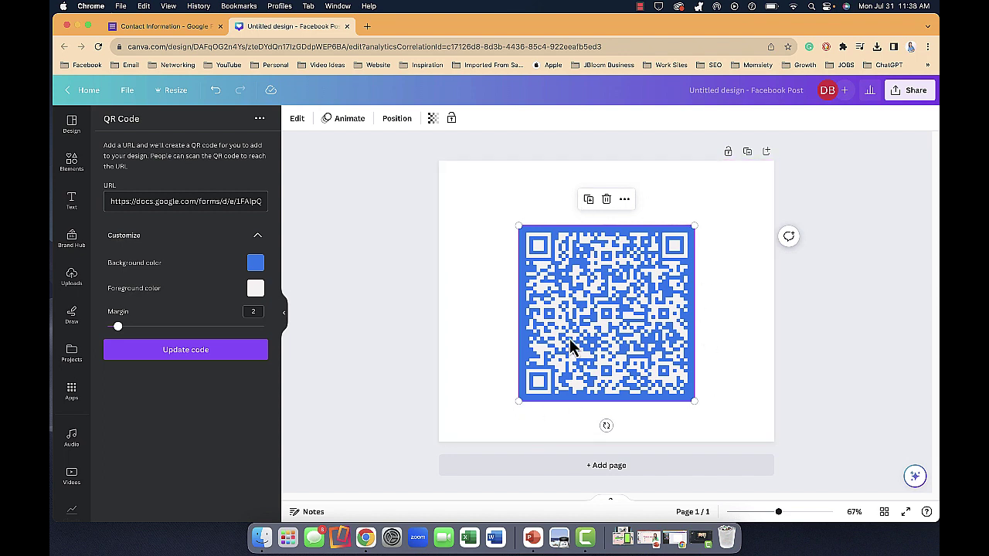
left_click_drag(601, 272, 597, 264)
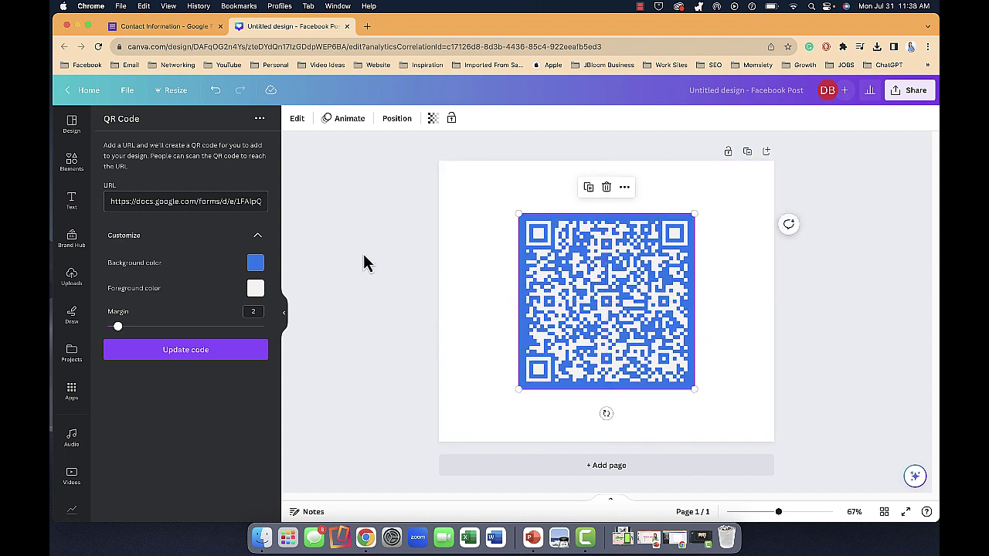
left_click(286, 321)
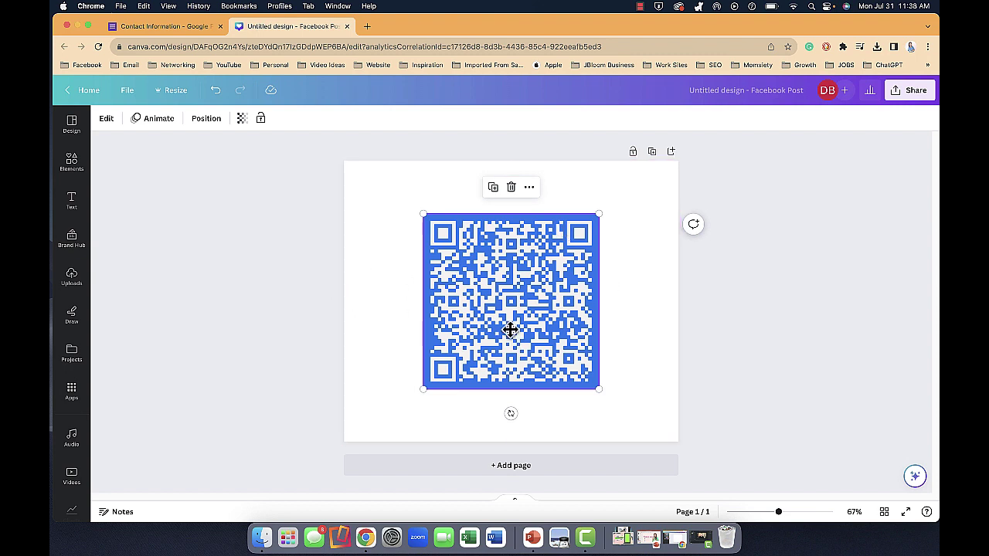
left_click_drag(510, 330, 512, 337)
left_click_drag(518, 292, 518, 280)
Add a heading reading "OPEN YOUR PHONE APP" and place it above the QR code.
left_click(73, 208)
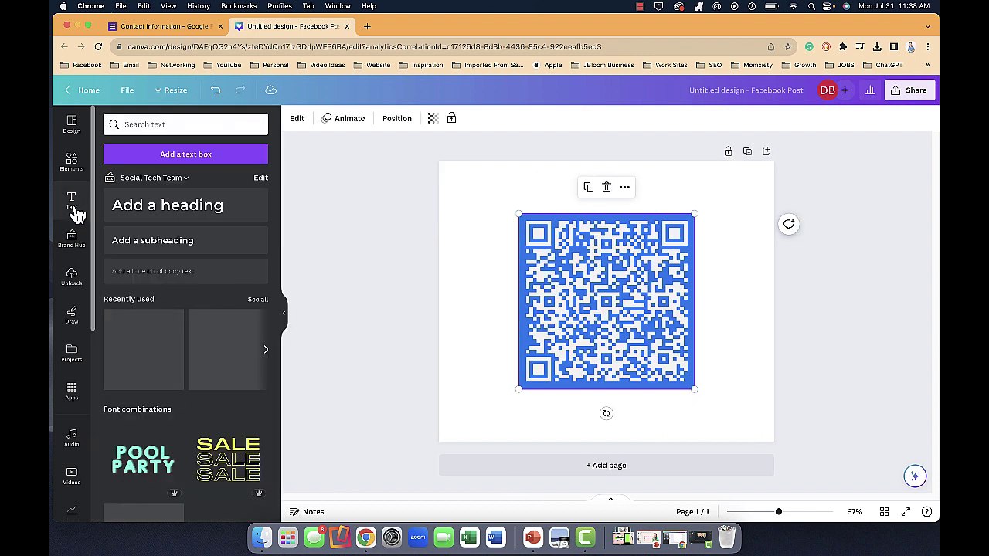
left_click(193, 205)
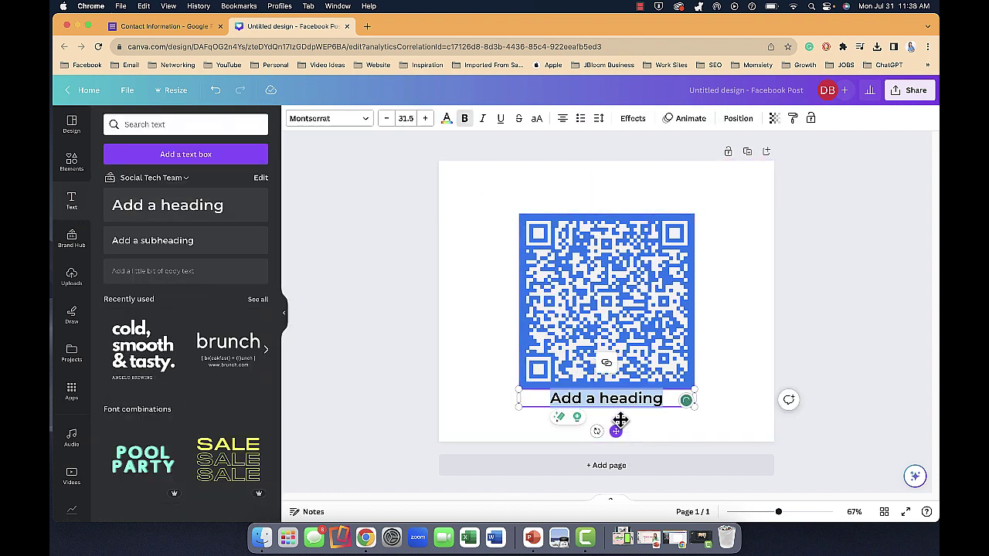
left_click_drag(620, 420, 611, 227)
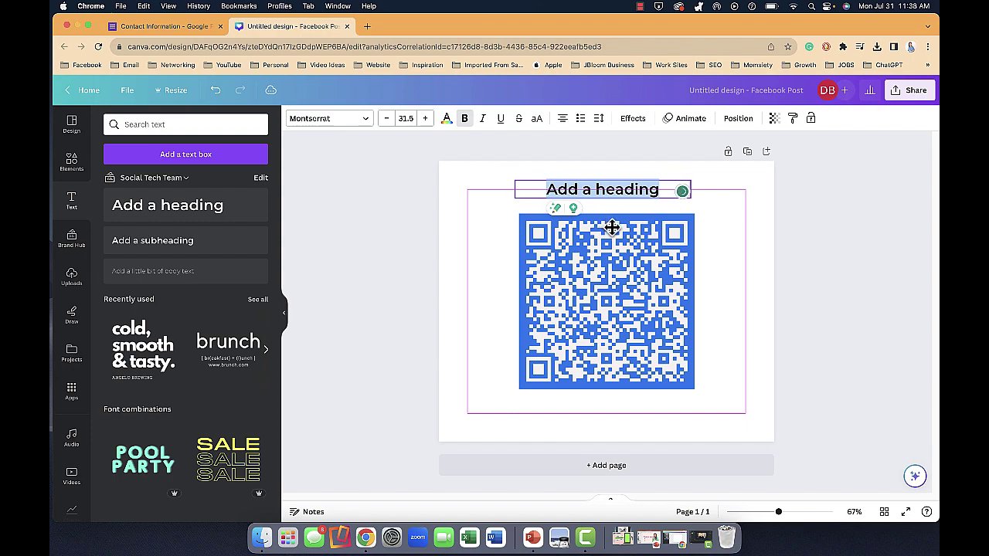
type("OPEN YOUR PHONE APP")
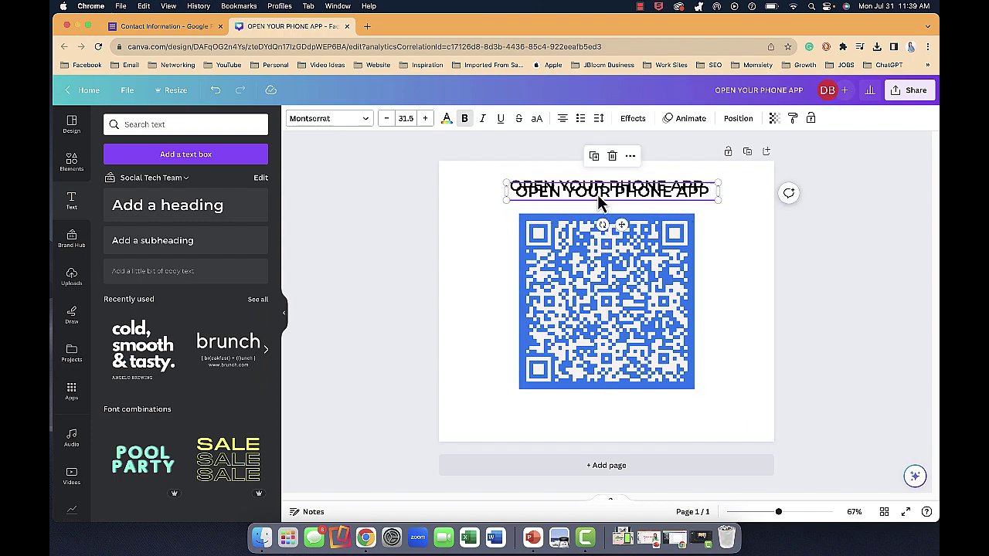
Center the text "COMPLETE THE FORM TO BE IN THE PRIZE DRAWING!" beneath the scanning instructions below the QR code.
left_click(567, 413)
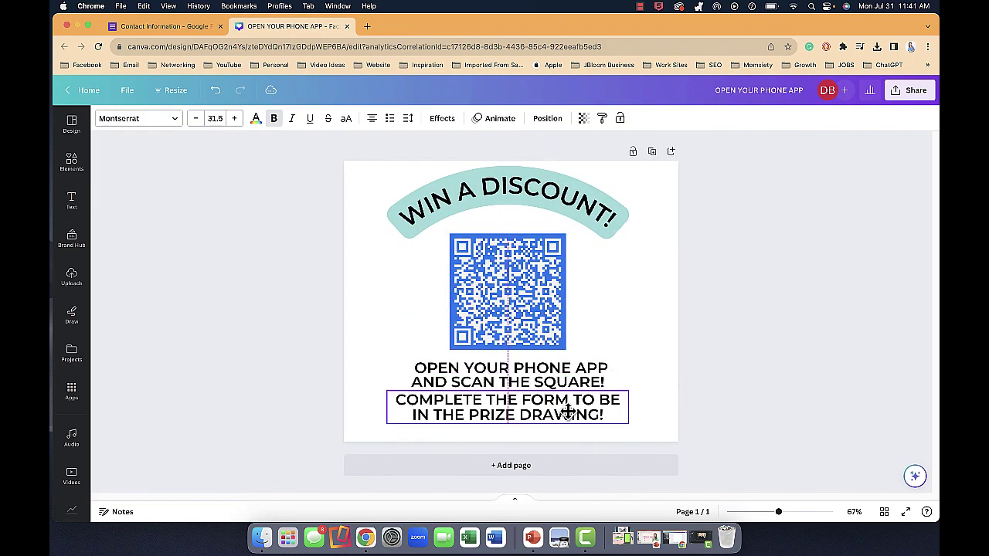
left_click(468, 210)
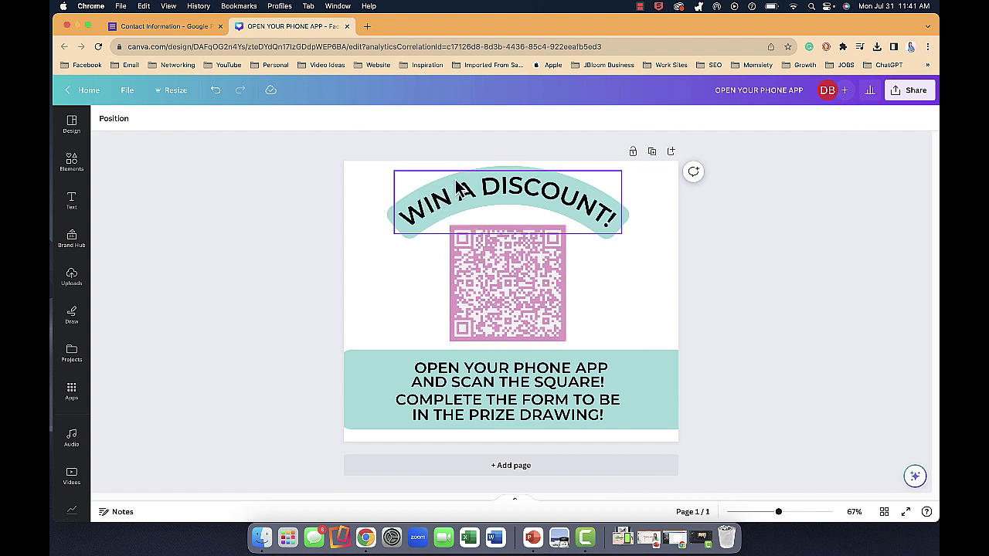